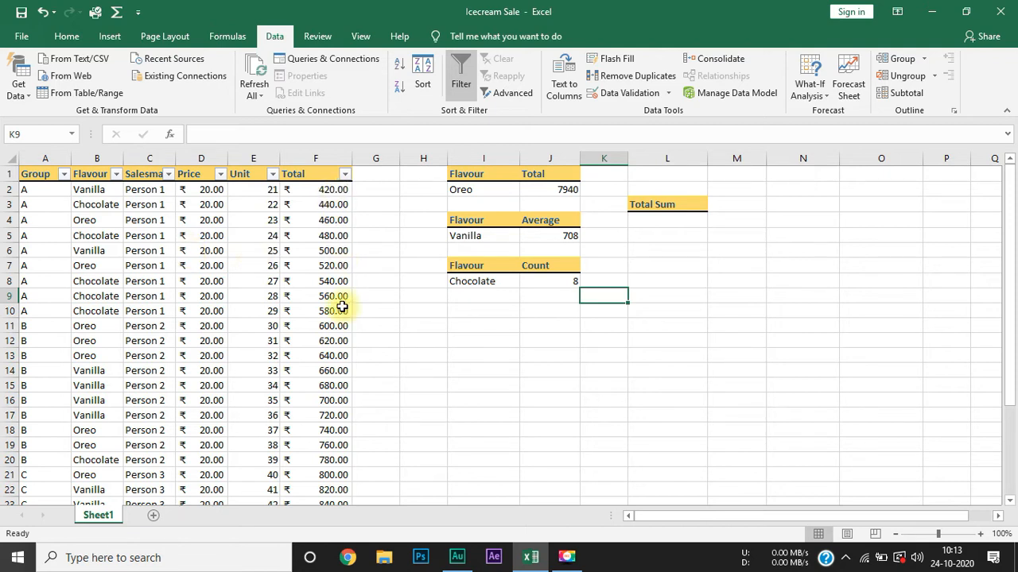
Step: Enter the formula =SUM(F2:F30) in cell M3, beside the Total Sum label, to add up the Total column
{"action": "scroll", "coordinate": [333, 336], "scroll_direction": "down", "scroll_amount": 5}
{"action": "scroll", "coordinate": [333, 336], "scroll_direction": "up", "scroll_amount": 5}
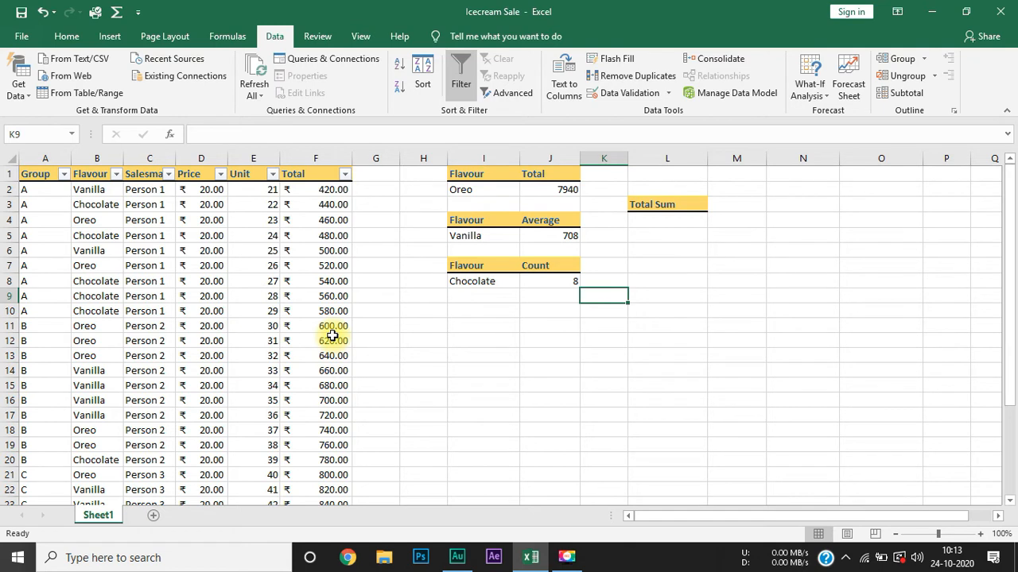
{"action": "left_click", "coordinate": [722, 206]}
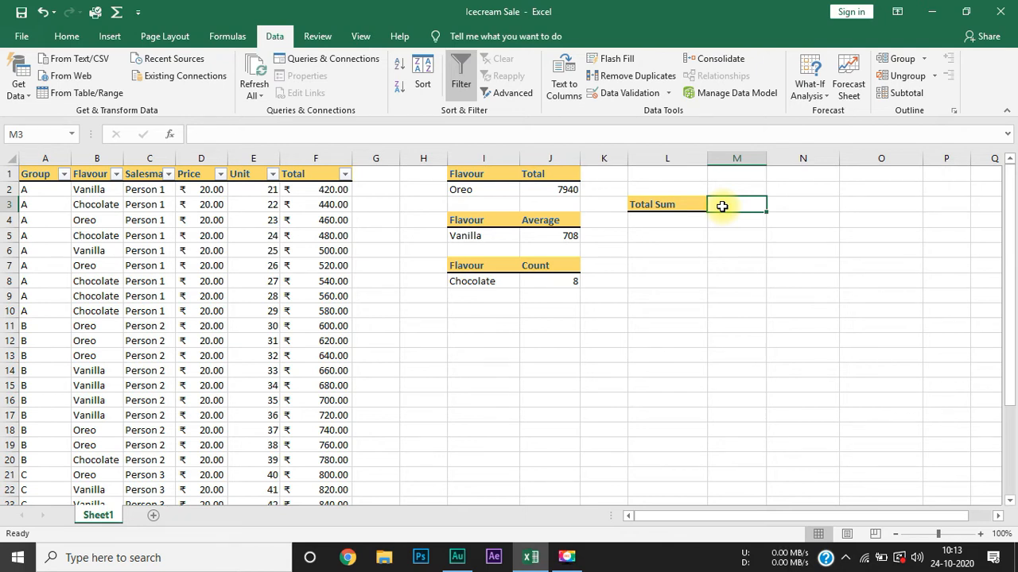
{"action": "type", "text": "="}
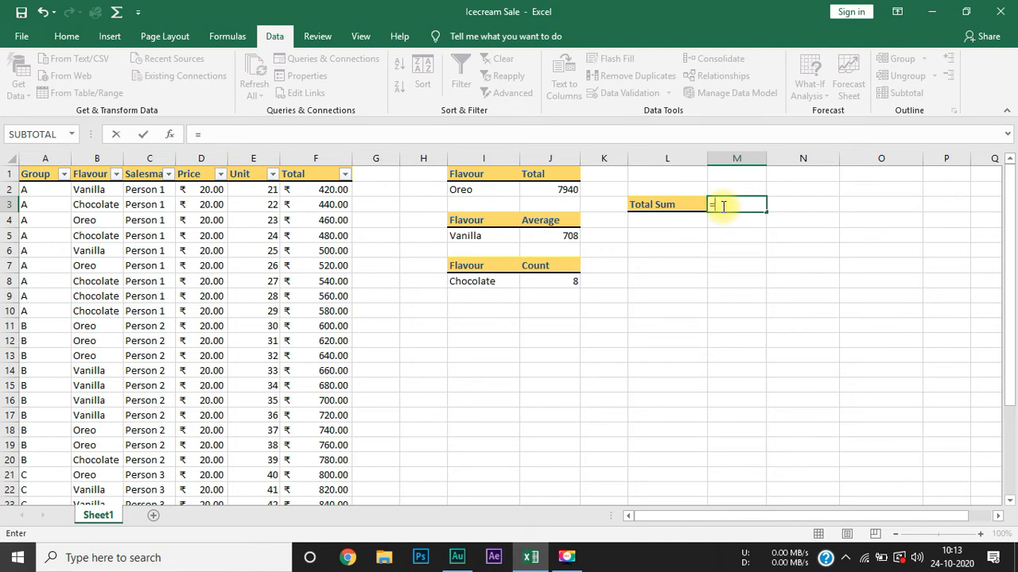
{"action": "type", "text": "SU"}
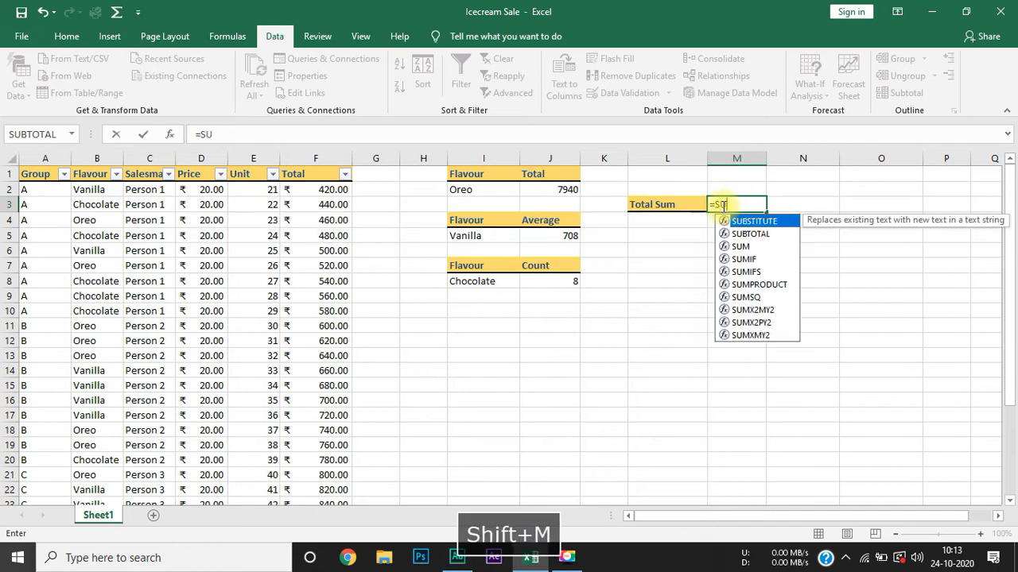
{"action": "type", "text": "M("}
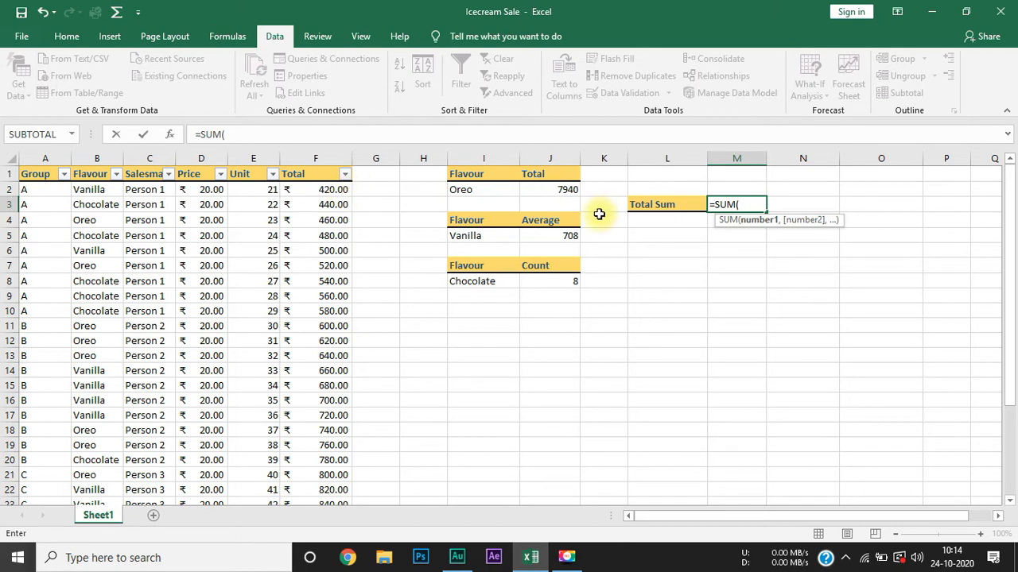
{"action": "left_click", "coordinate": [333, 191]}
{"action": "key", "text": "ctrl+shift+Down"}
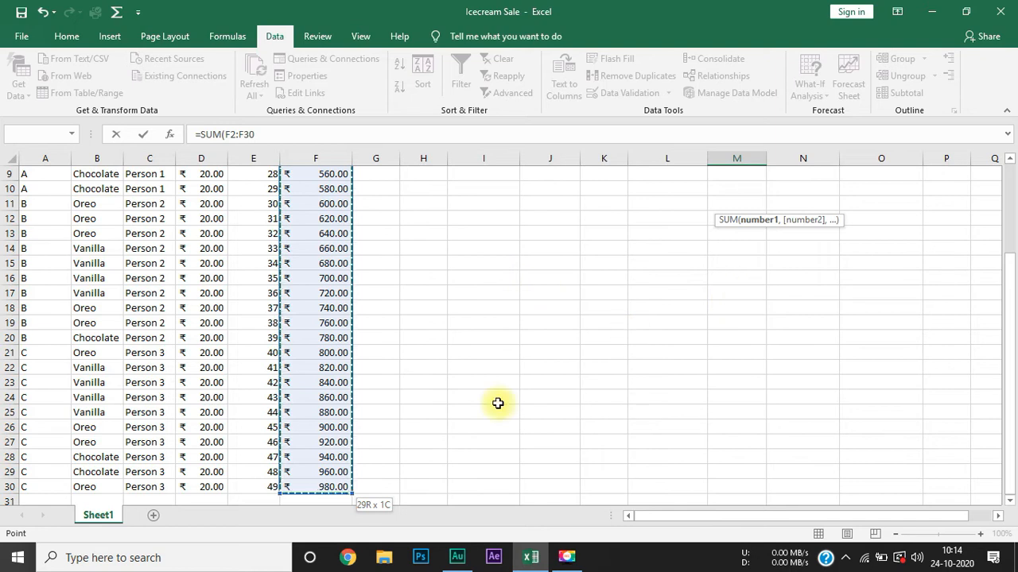
{"action": "key", "text": "Return"}
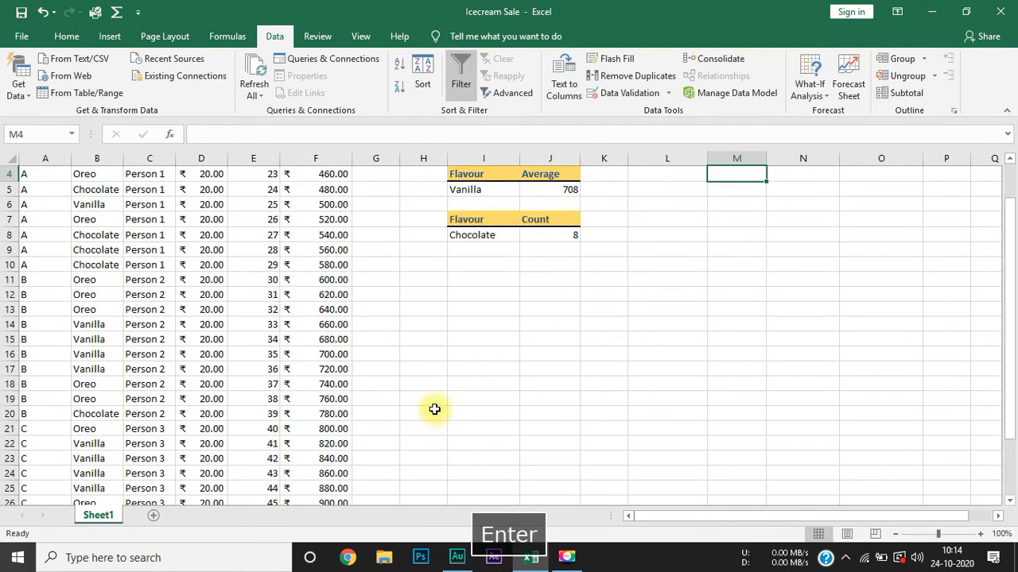
{"action": "scroll", "coordinate": [493, 358], "scroll_direction": "up", "scroll_amount": 1}
{"action": "left_click", "coordinate": [735, 207]}
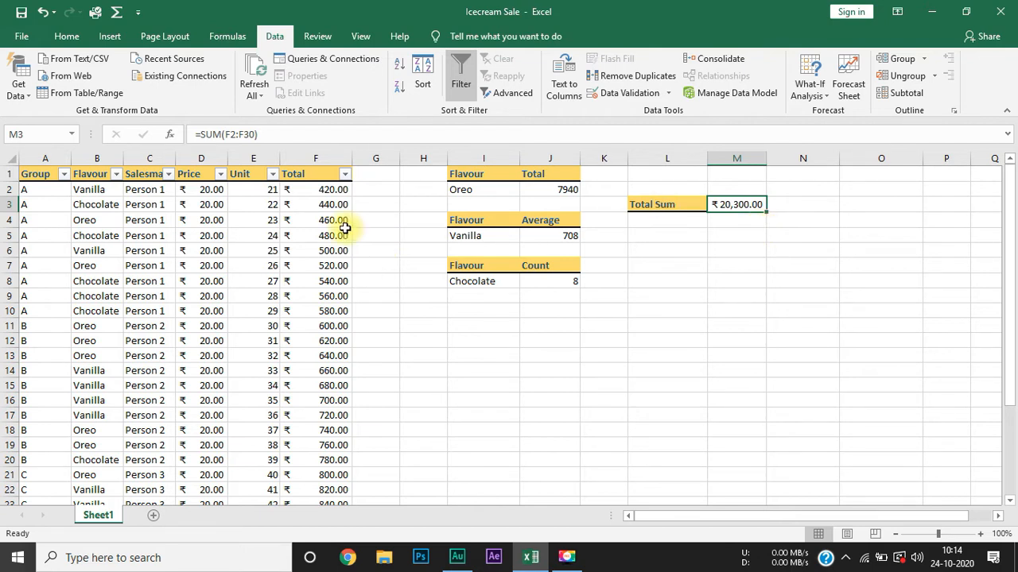
{"action": "scroll", "coordinate": [344, 228], "scroll_direction": "down", "scroll_amount": 4}
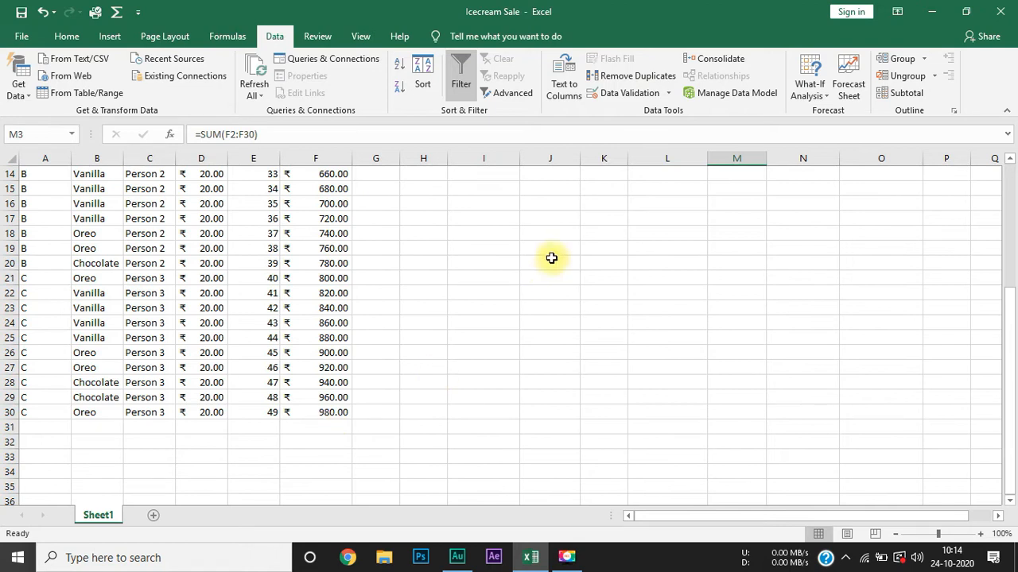
{"action": "scroll", "coordinate": [551, 258], "scroll_direction": "up", "scroll_amount": 4}
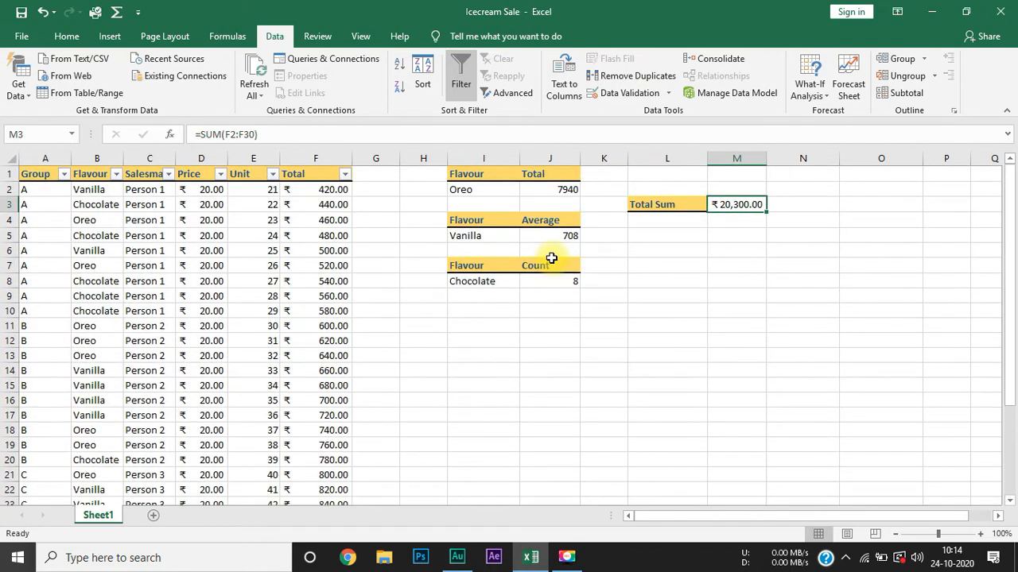
Step: Turn the sales table's header filters off and back on
{"action": "left_click", "coordinate": [217, 237]}
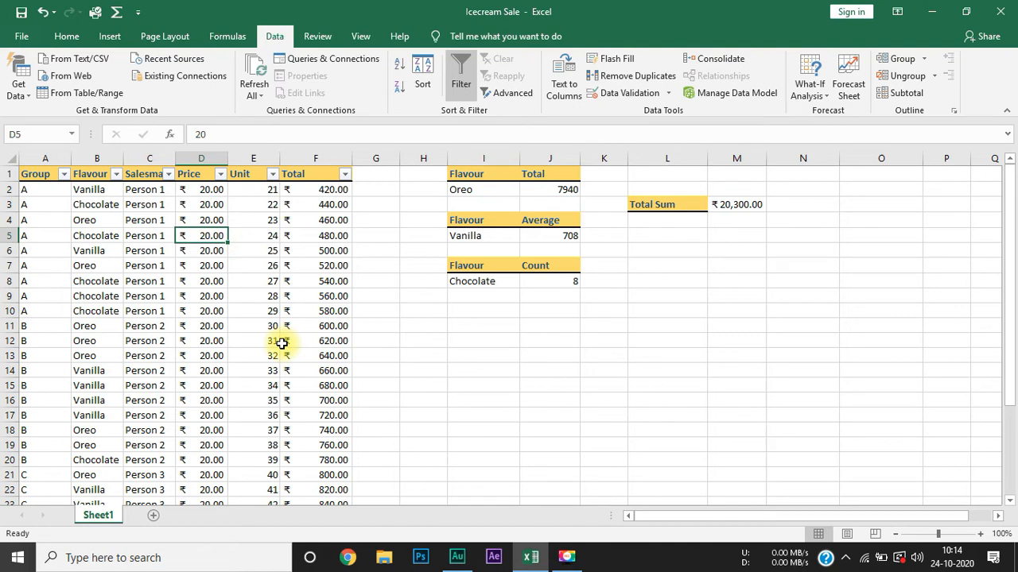
{"action": "left_click", "coordinate": [461, 78]}
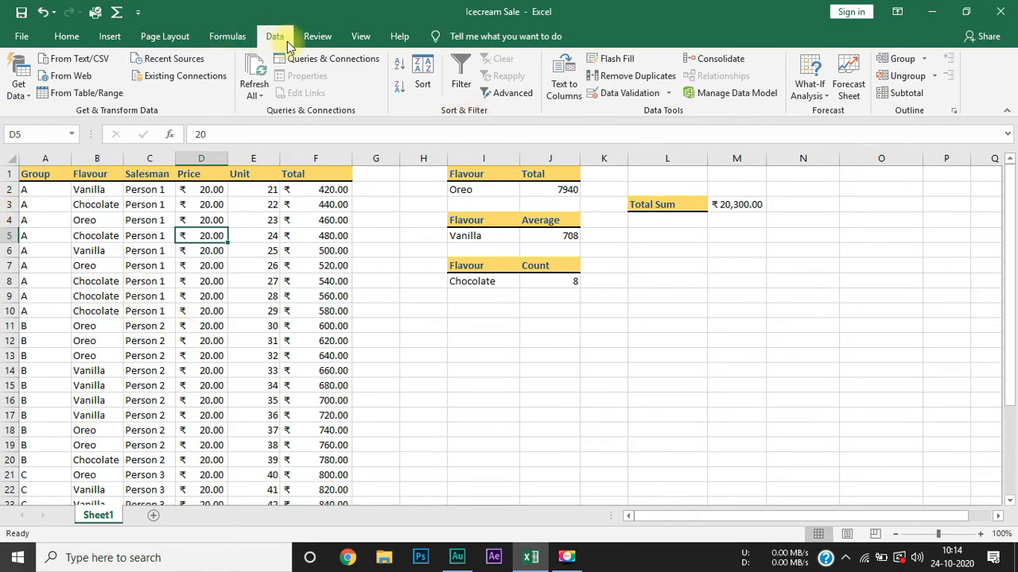
{"action": "left_click", "coordinate": [462, 80]}
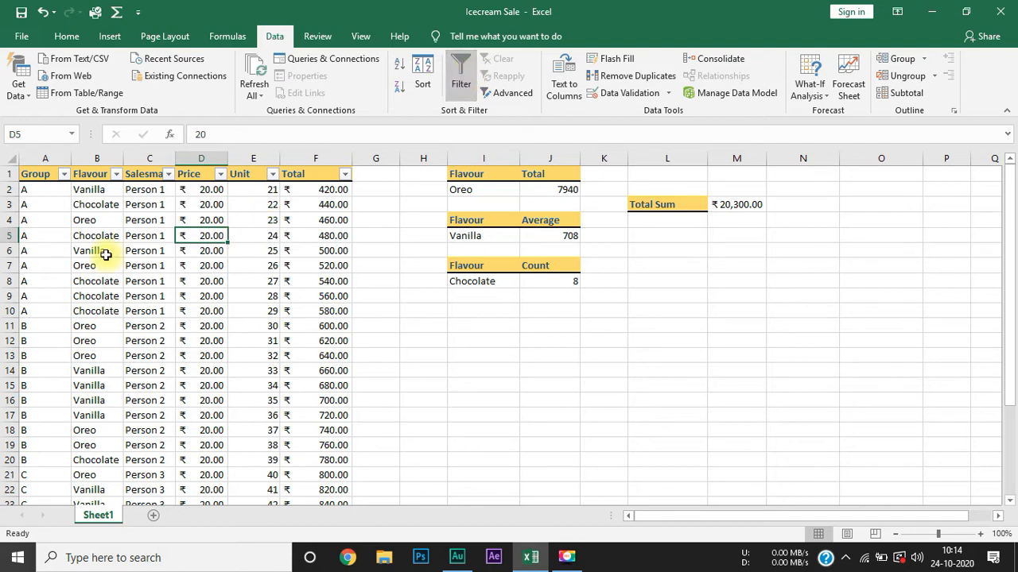
Step: Filter the Group column of the sales table to show only group A
{"action": "left_click", "coordinate": [64, 173]}
{"action": "left_click", "coordinate": [45, 318]}
{"action": "left_click", "coordinate": [44, 332]}
{"action": "left_click", "coordinate": [105, 459]}
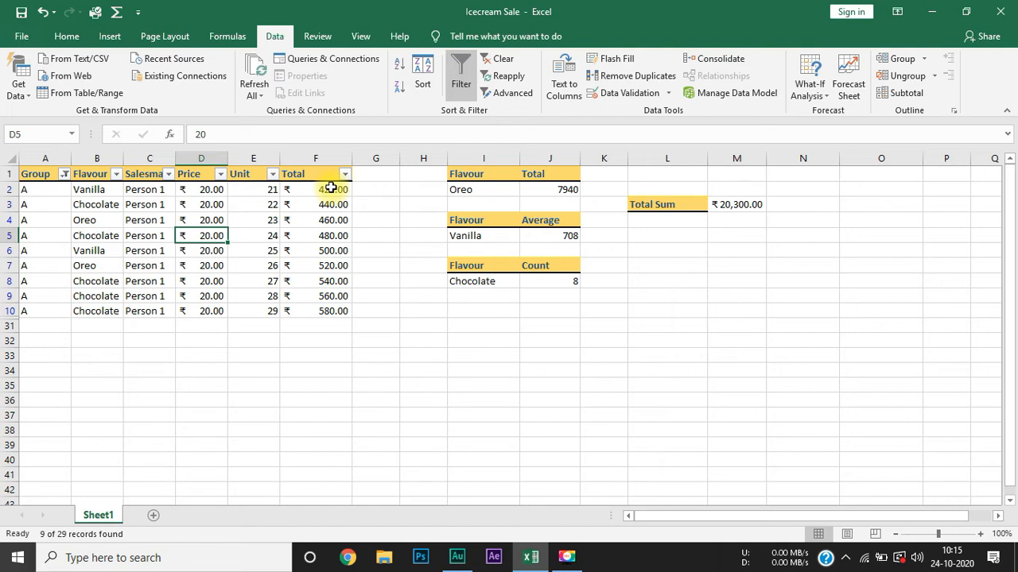
Step: Show all groups in the Group column again and remove the filters from the sales table
{"action": "left_click", "coordinate": [65, 174]}
{"action": "left_click", "coordinate": [45, 319]}
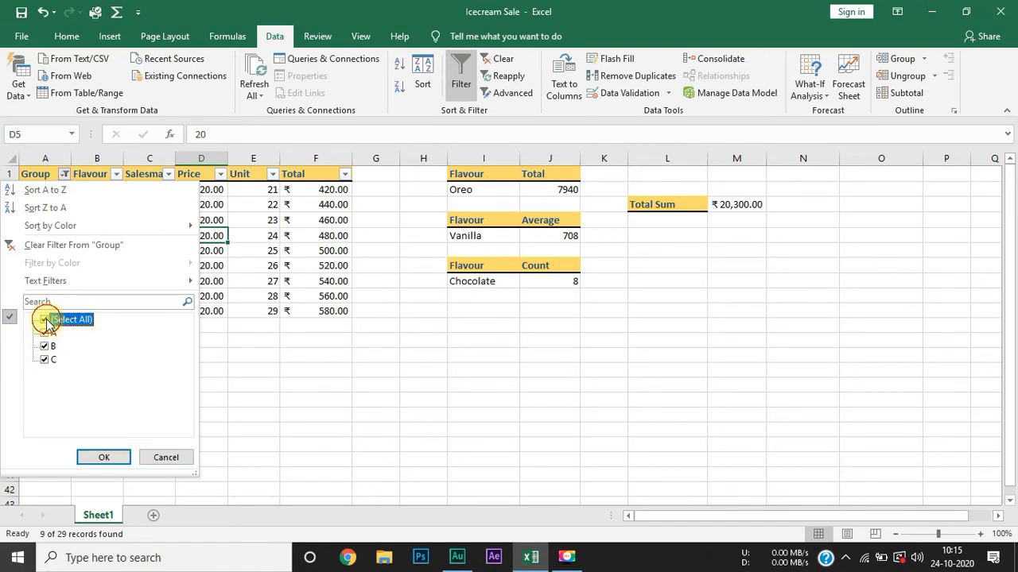
{"action": "left_click", "coordinate": [104, 457]}
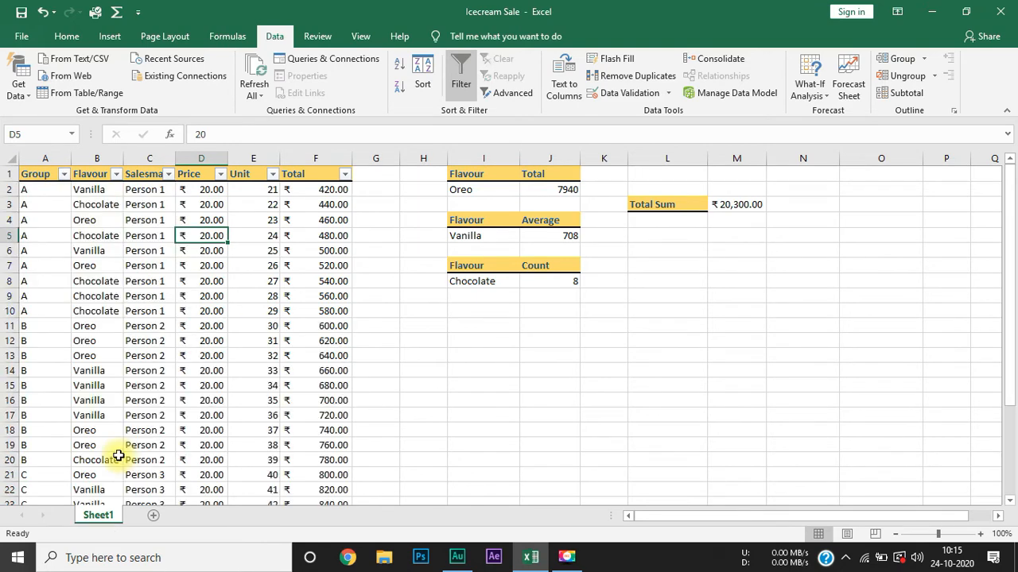
{"action": "left_click", "coordinate": [468, 85]}
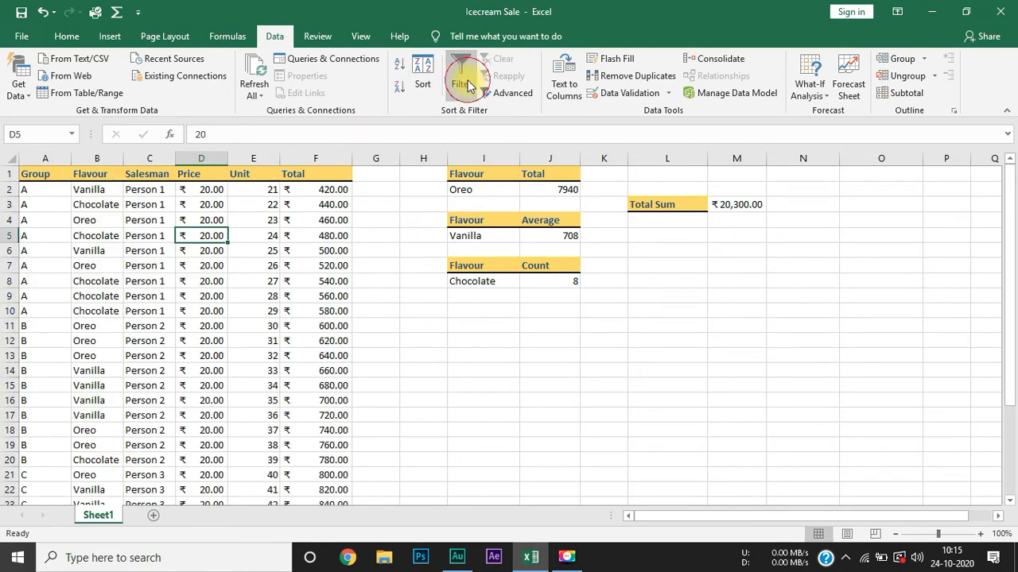
Step: Enter the label "Sub Total" in cell L4, below Total Sum
{"action": "left_click", "coordinate": [649, 217]}
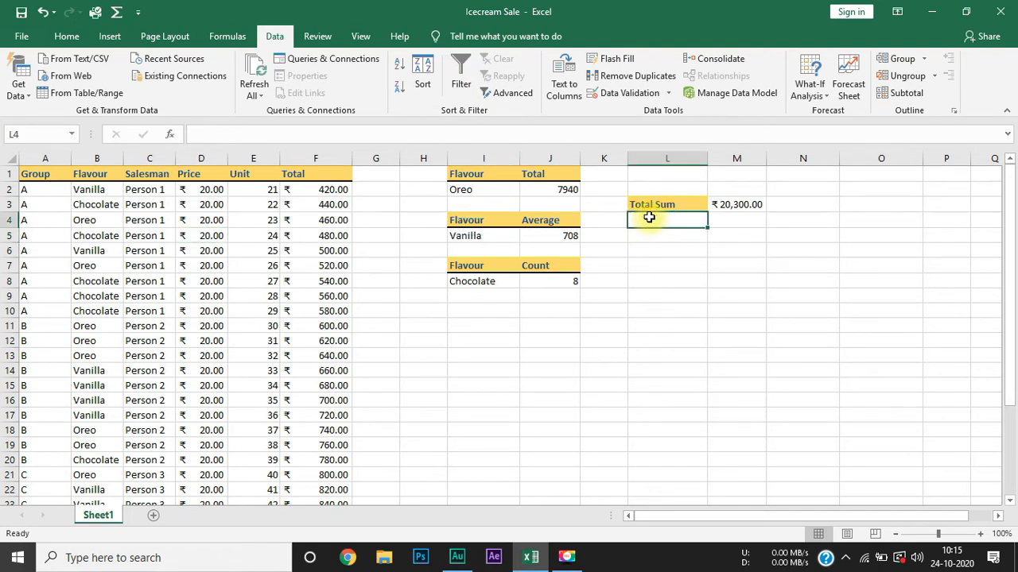
{"action": "type", "text": "S"}
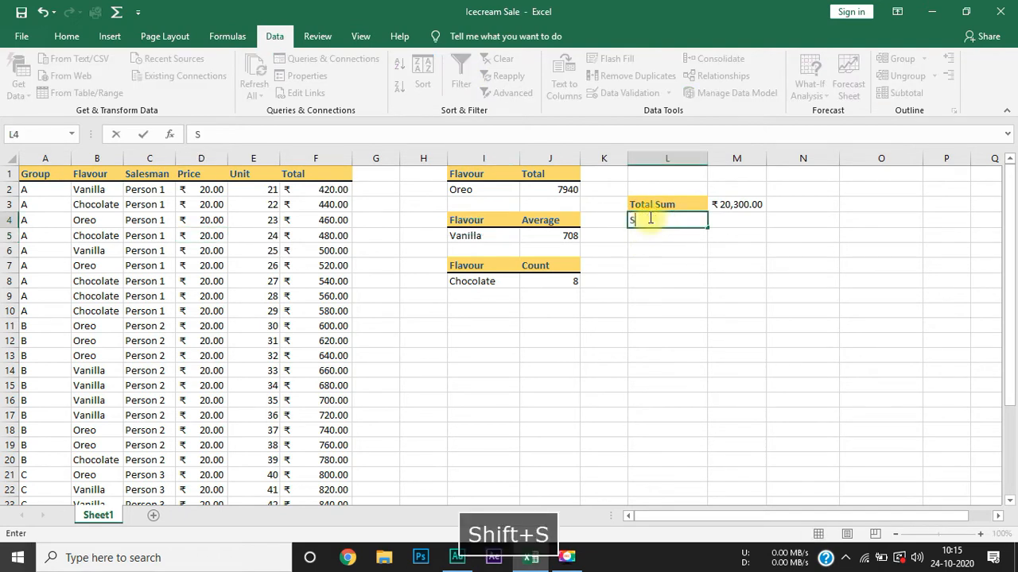
{"action": "type", "text": "ub Total"}
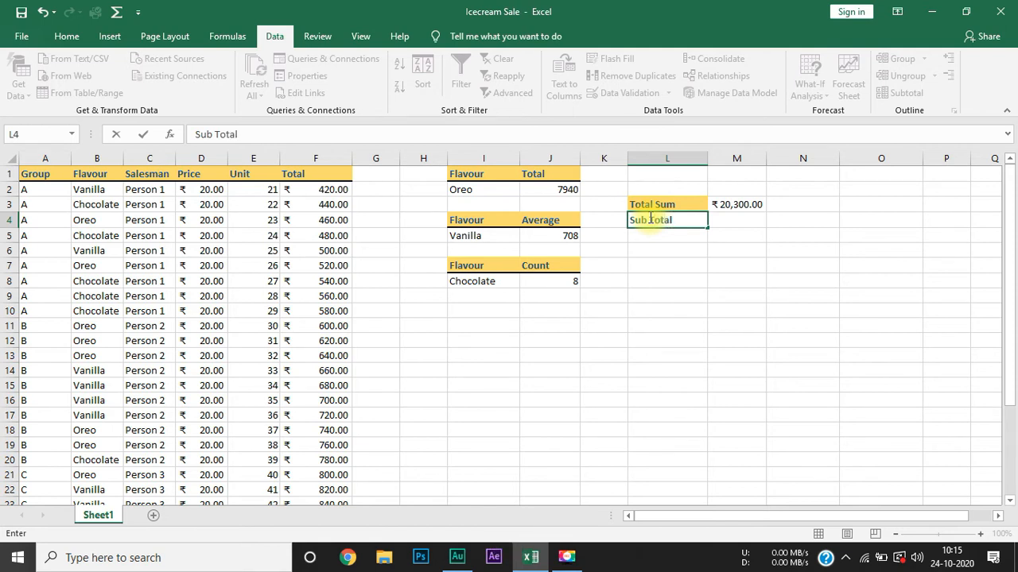
Step: Copy the formatting of the Total Sum label in L3 onto the Sub Total label in L4
{"action": "left_click", "coordinate": [681, 203]}
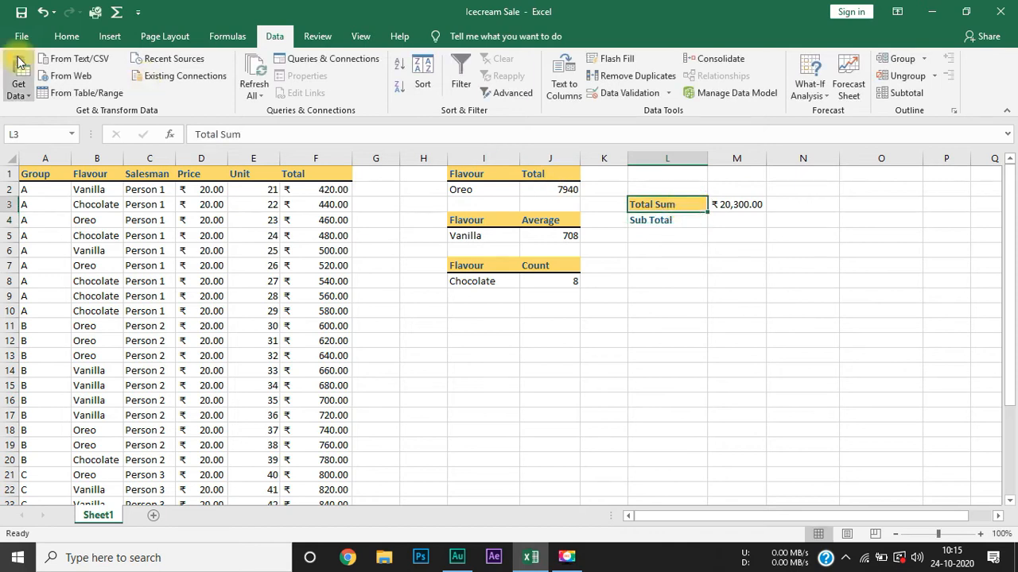
{"action": "left_click", "coordinate": [67, 36]}
{"action": "left_click", "coordinate": [74, 92]}
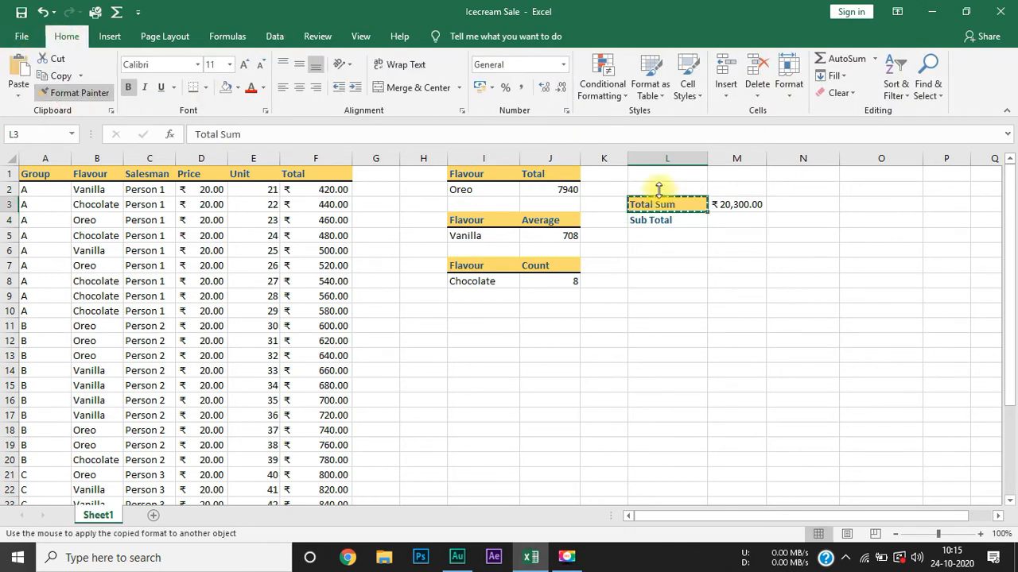
{"action": "left_click", "coordinate": [679, 221]}
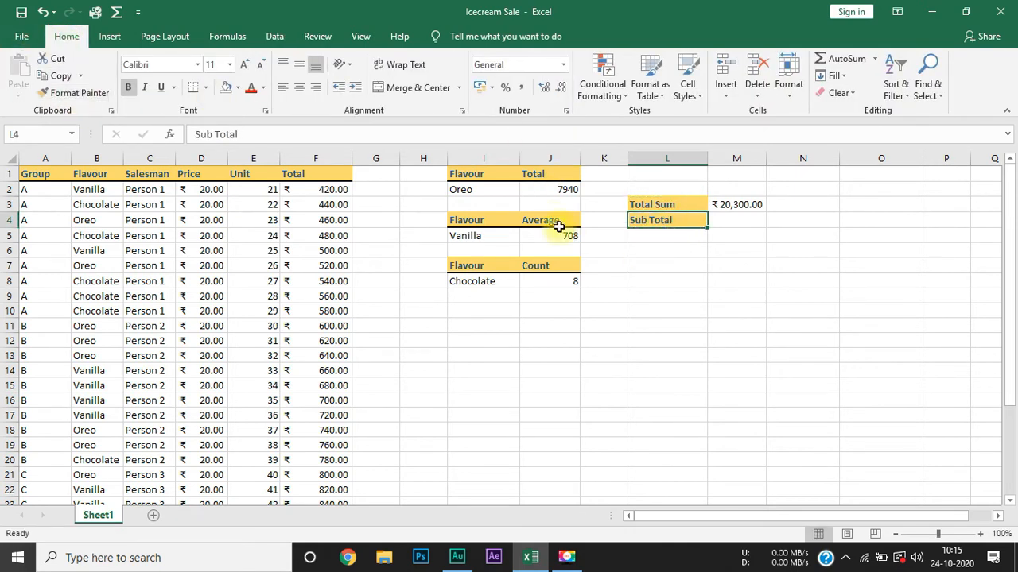
{"action": "left_click", "coordinate": [681, 208]}
{"action": "left_click", "coordinate": [687, 222]}
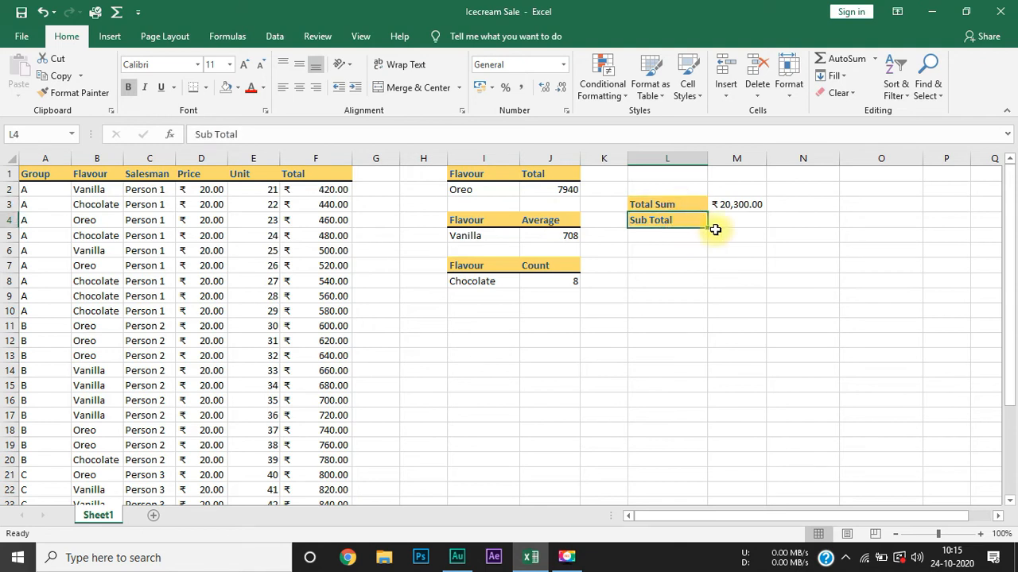
Step: Search for the function "subtotal" and insert the SUBTOTAL function into cell M4, beside the Sub Total label
{"action": "left_click", "coordinate": [724, 221]}
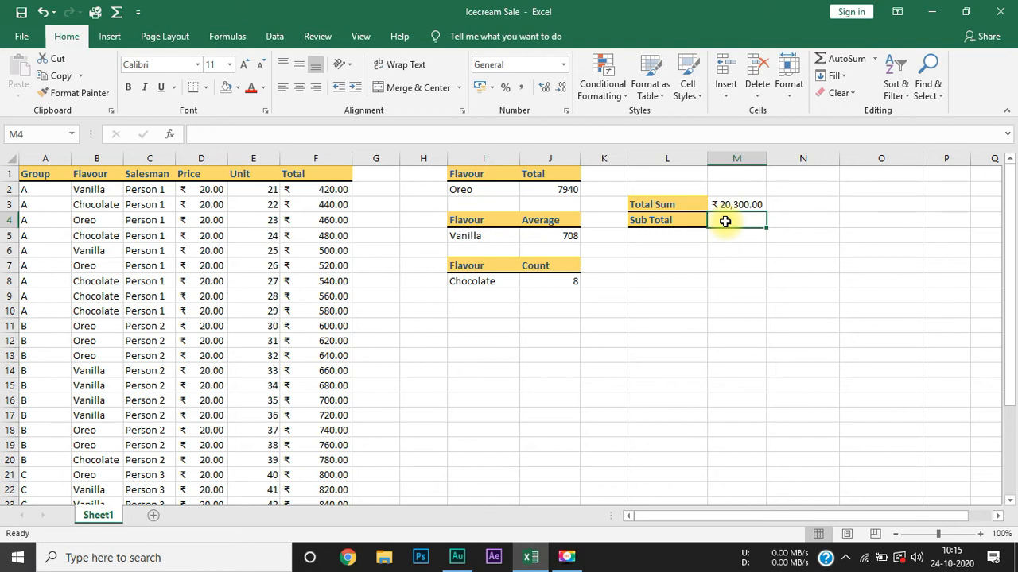
{"action": "left_click", "coordinate": [238, 38]}
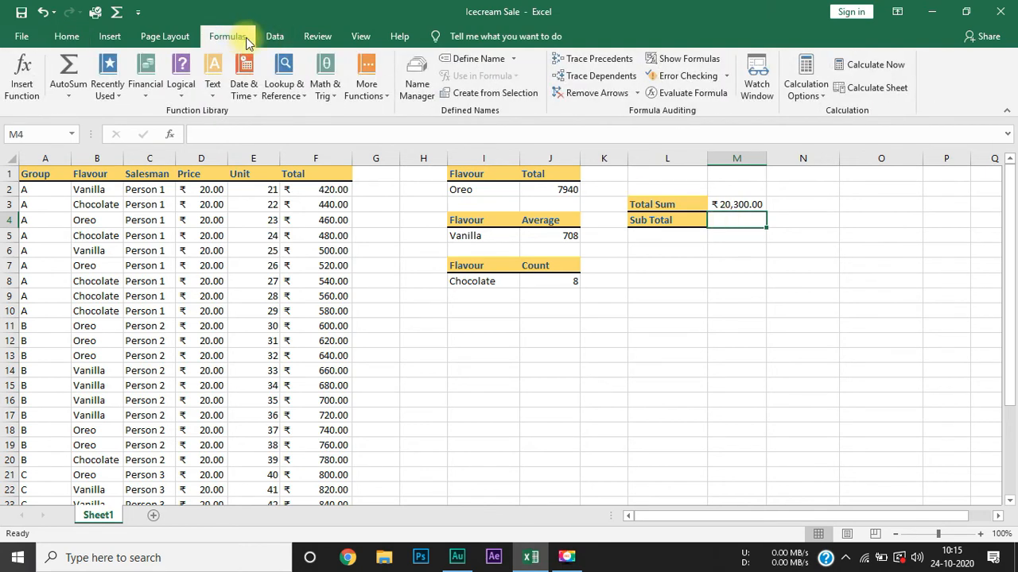
{"action": "left_click", "coordinate": [18, 79]}
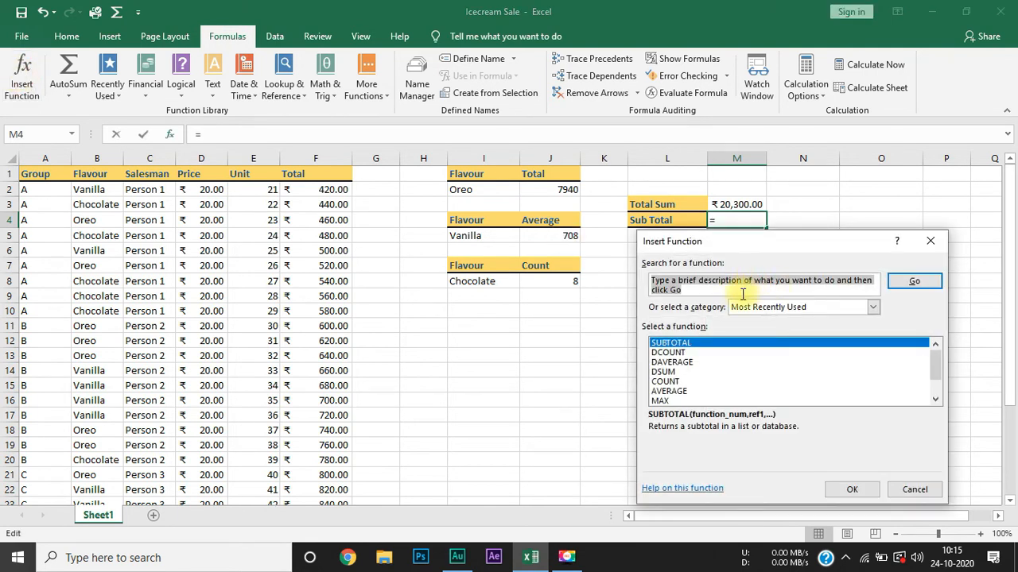
{"action": "type", "text": "sunto"}
{"action": "key", "text": "BackSpace"}
{"action": "key", "text": "BackSpace"}
{"action": "key", "text": "BackSpace"}
{"action": "type", "text": "btotal"}
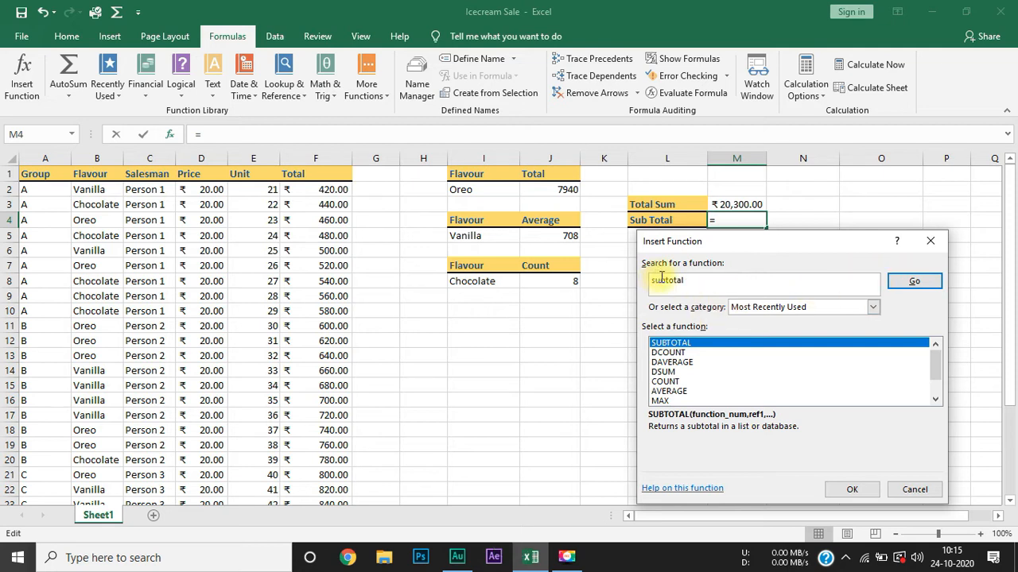
{"action": "key", "text": "Delete"}
{"action": "type", "text": "b"}
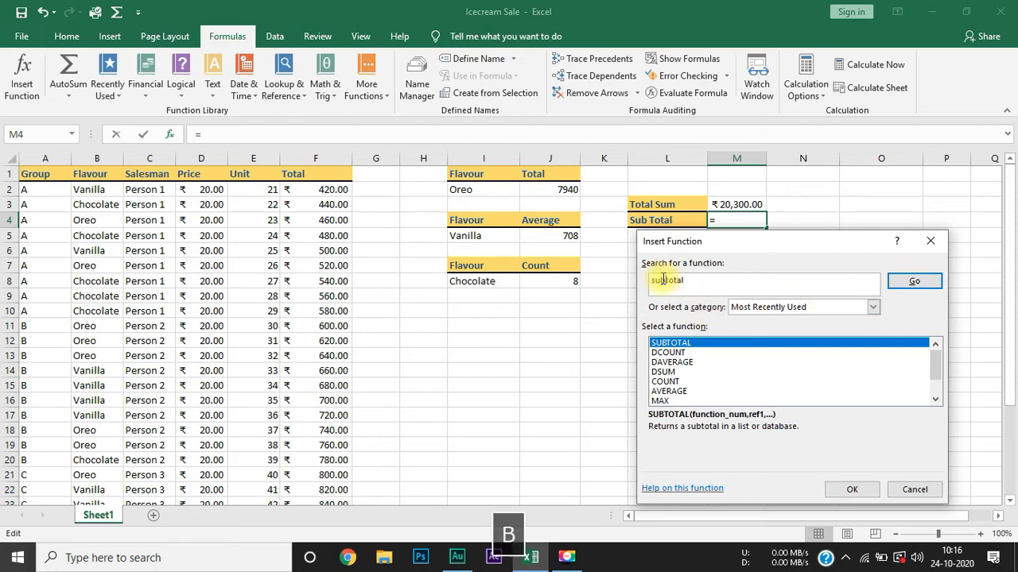
{"action": "left_click", "coordinate": [913, 283]}
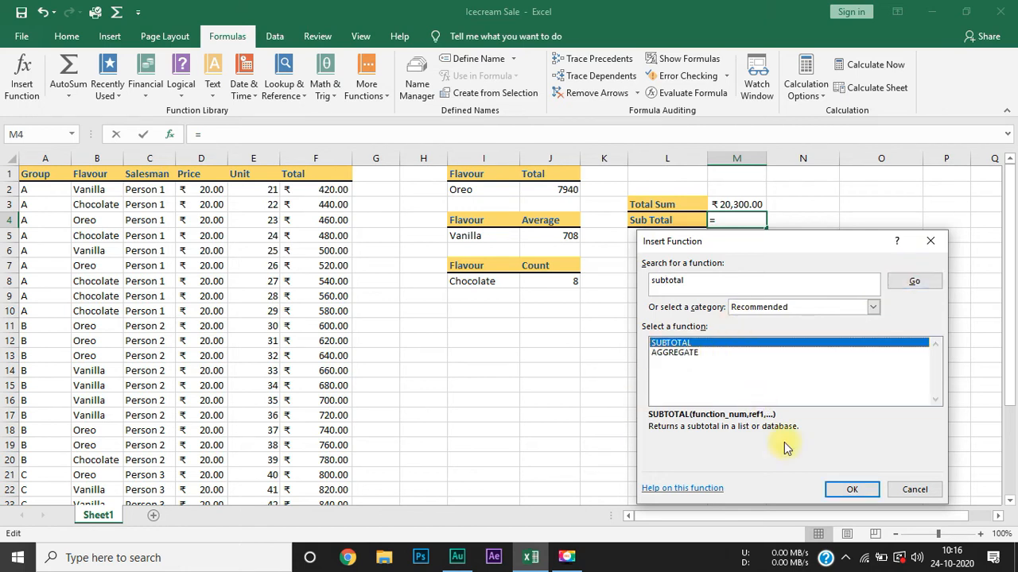
{"action": "left_click", "coordinate": [848, 489]}
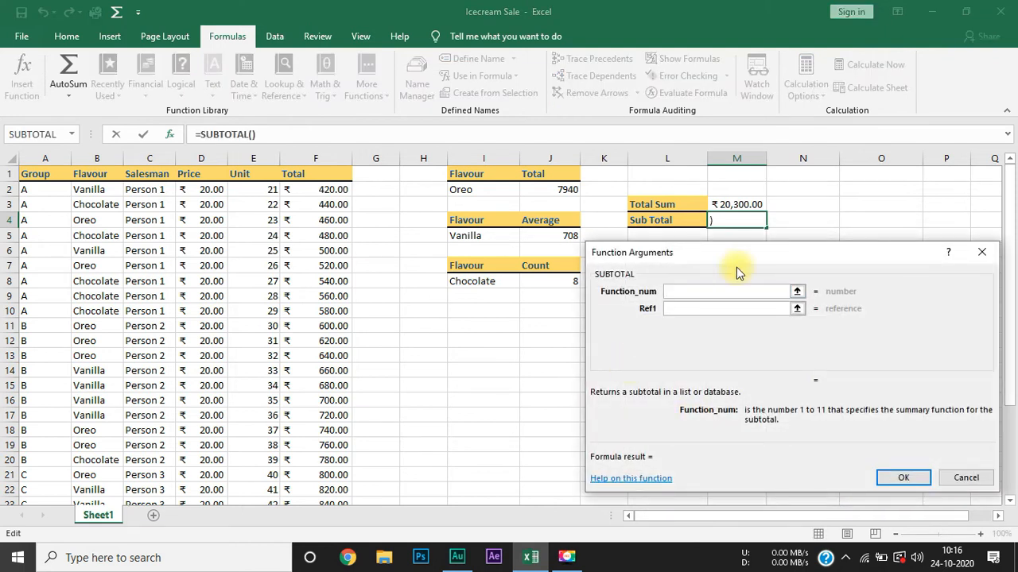
Step: Open the help article for the SUBTOTAL function in the browser and examine its table of function numbers
{"action": "left_click_drag", "start_coordinate": [660, 253], "coordinate": [687, 254]}
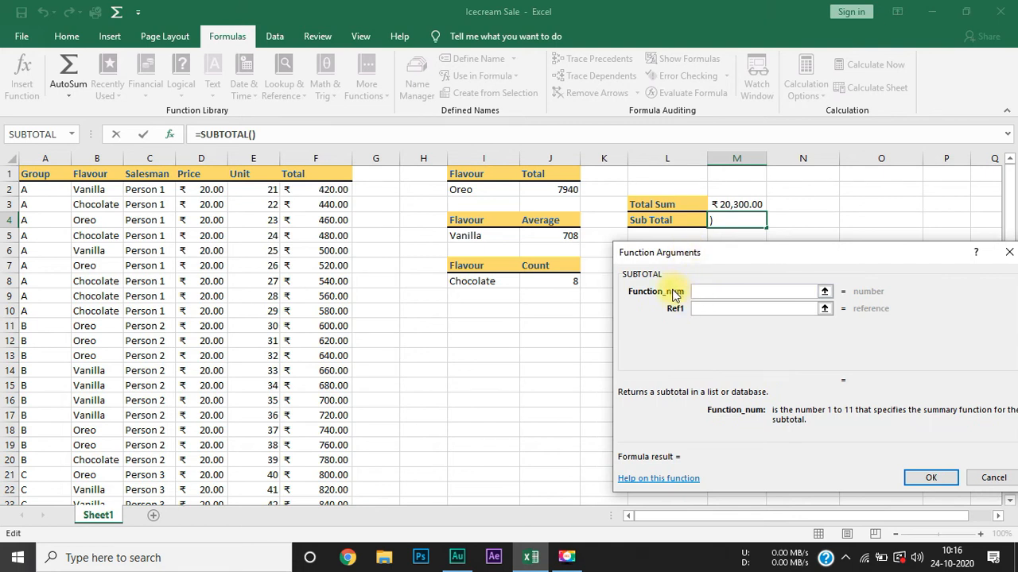
{"action": "left_click_drag", "start_coordinate": [671, 255], "coordinate": [512, 273]}
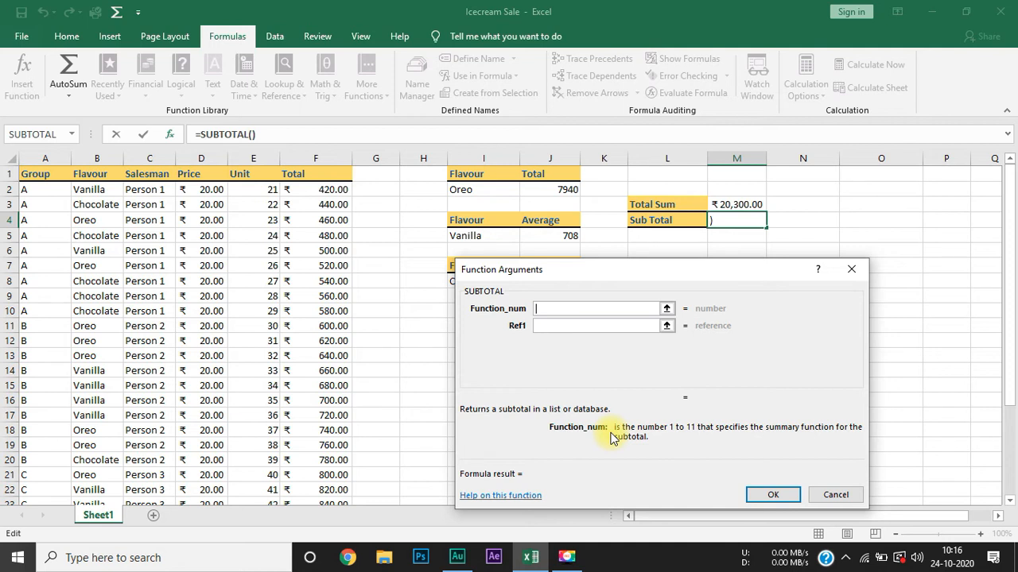
{"action": "left_click", "coordinate": [507, 496]}
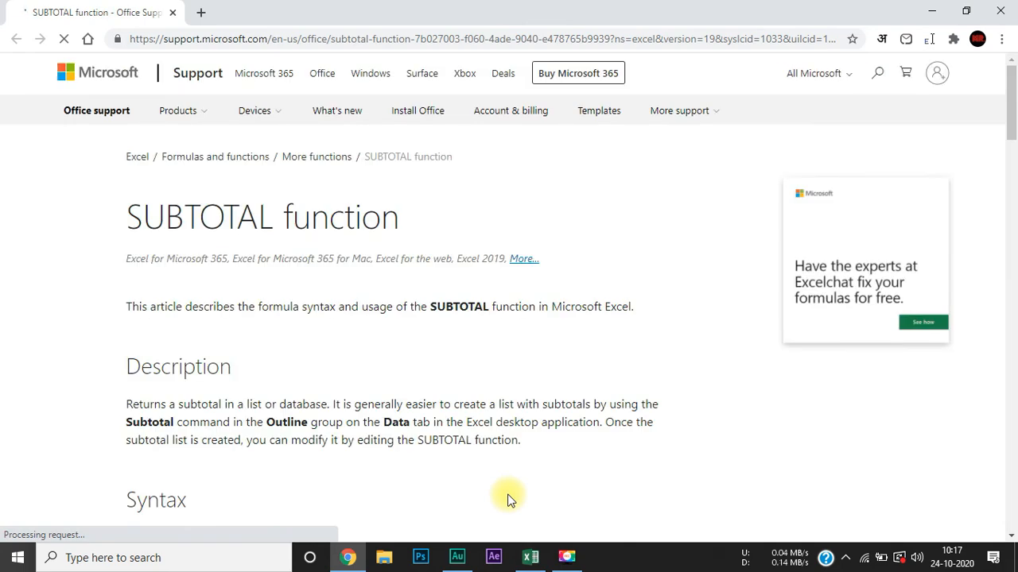
{"action": "scroll", "coordinate": [352, 407], "scroll_direction": "down", "scroll_amount": 3}
{"action": "scroll", "coordinate": [352, 407], "scroll_direction": "down", "scroll_amount": 5}
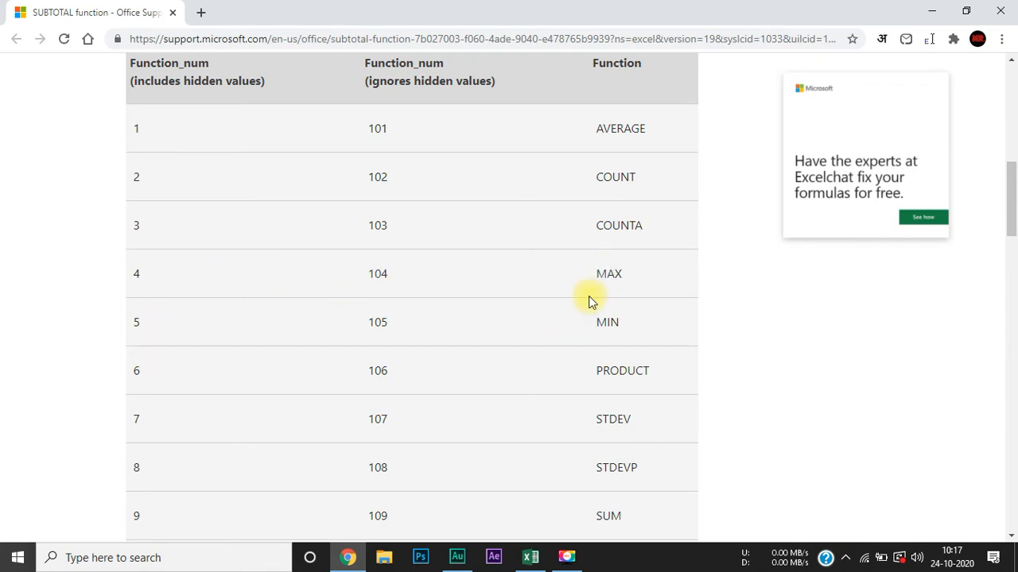
Step: Examine the SUM row and its function numbers in the SUBTOTAL help article, and return to the Excel workbook
{"action": "scroll", "coordinate": [589, 301], "scroll_direction": "down", "scroll_amount": 1}
{"action": "scroll", "coordinate": [589, 301], "scroll_direction": "down", "scroll_amount": 1}
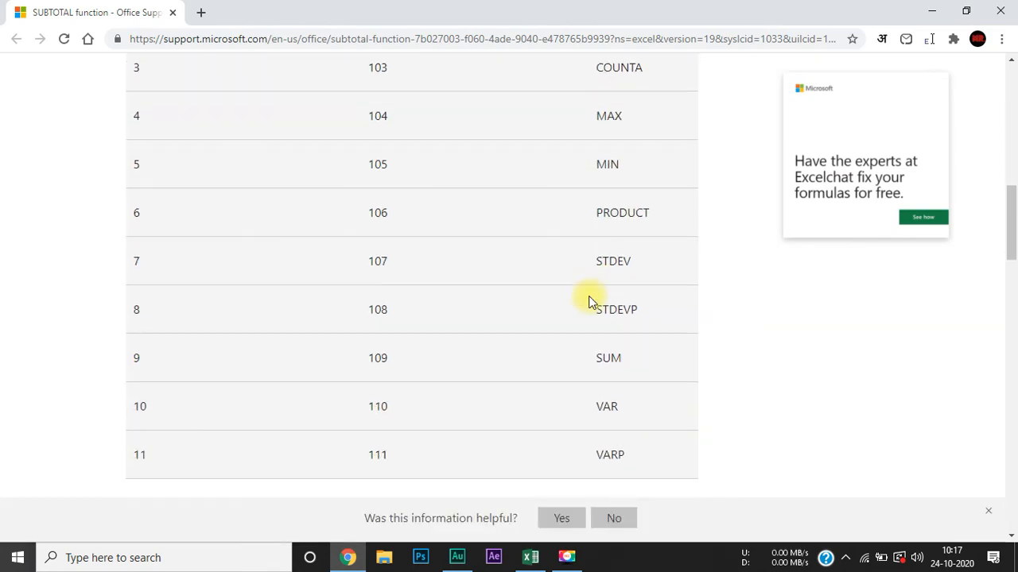
{"action": "scroll", "coordinate": [263, 359], "scroll_direction": "down", "scroll_amount": 1}
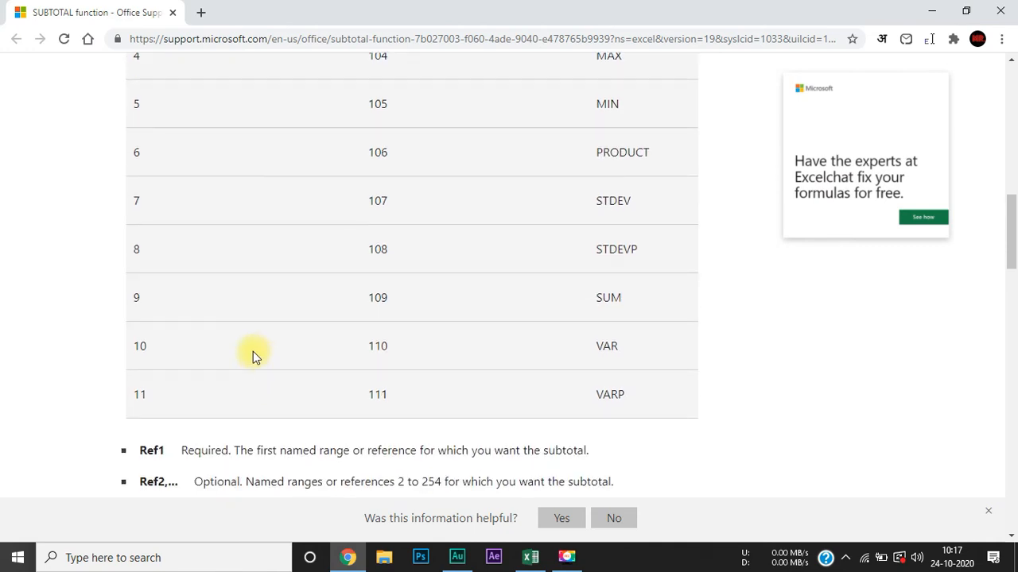
{"action": "left_click_drag", "start_coordinate": [167, 310], "coordinate": [114, 298]}
{"action": "left_click", "coordinate": [601, 311]}
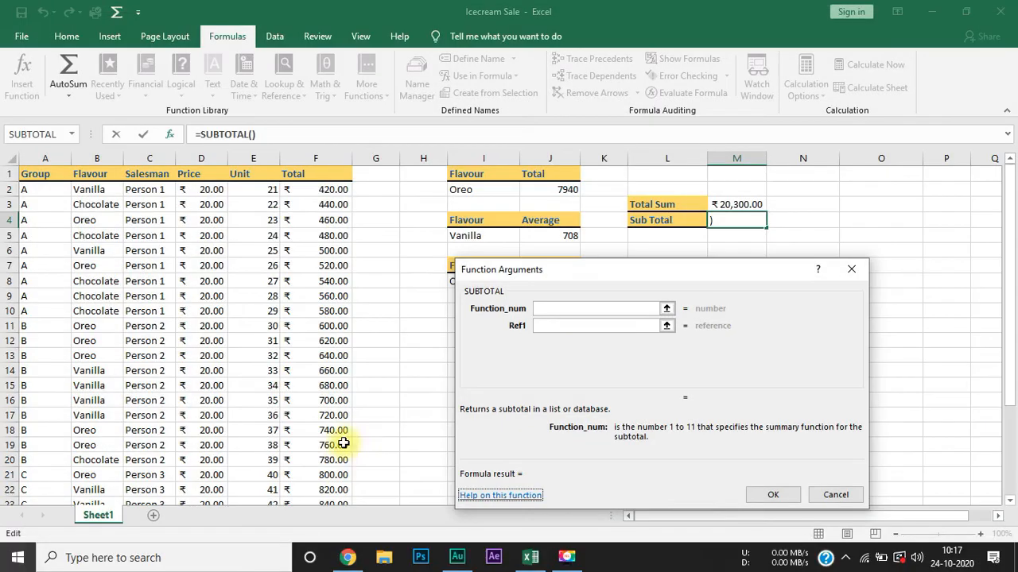
Step: Try the SUBTOTAL formula in M4 with function number 9 and only cell F1 as reference, and undo the entry
{"action": "left_click", "coordinate": [579, 311]}
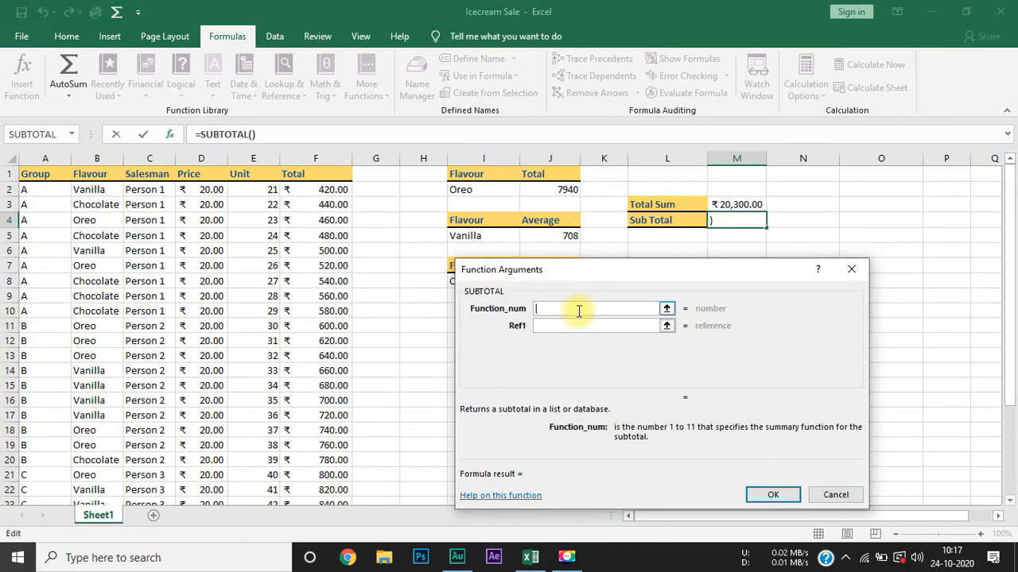
{"action": "type", "text": "9"}
{"action": "left_click", "coordinate": [583, 326]}
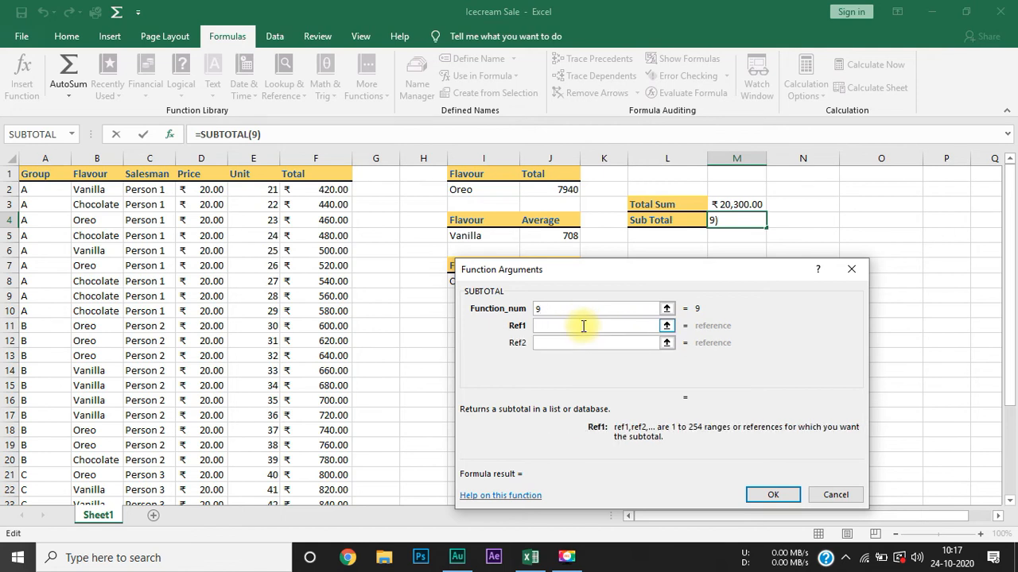
{"action": "left_click", "coordinate": [327, 175]}
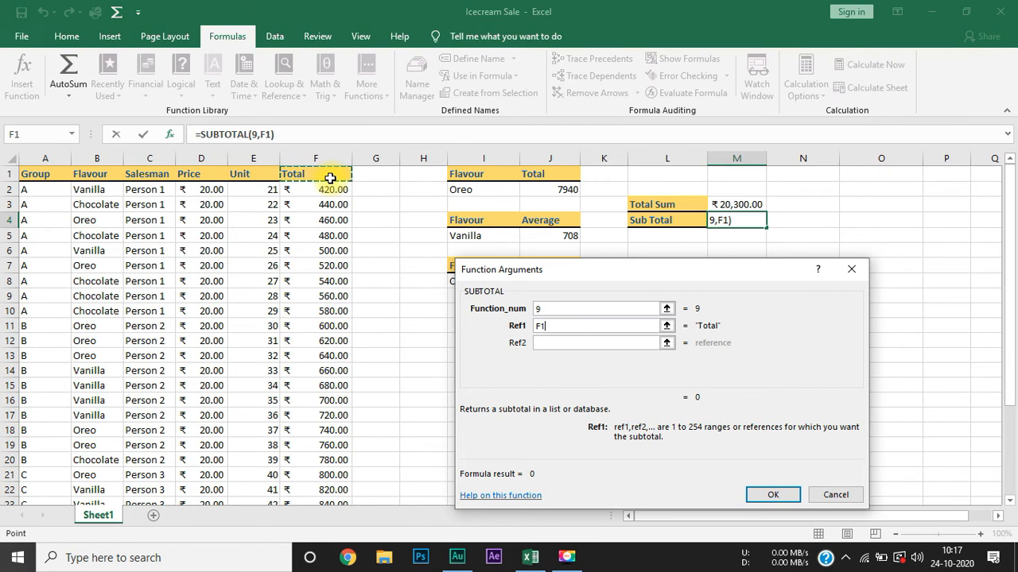
{"action": "left_click", "coordinate": [770, 497]}
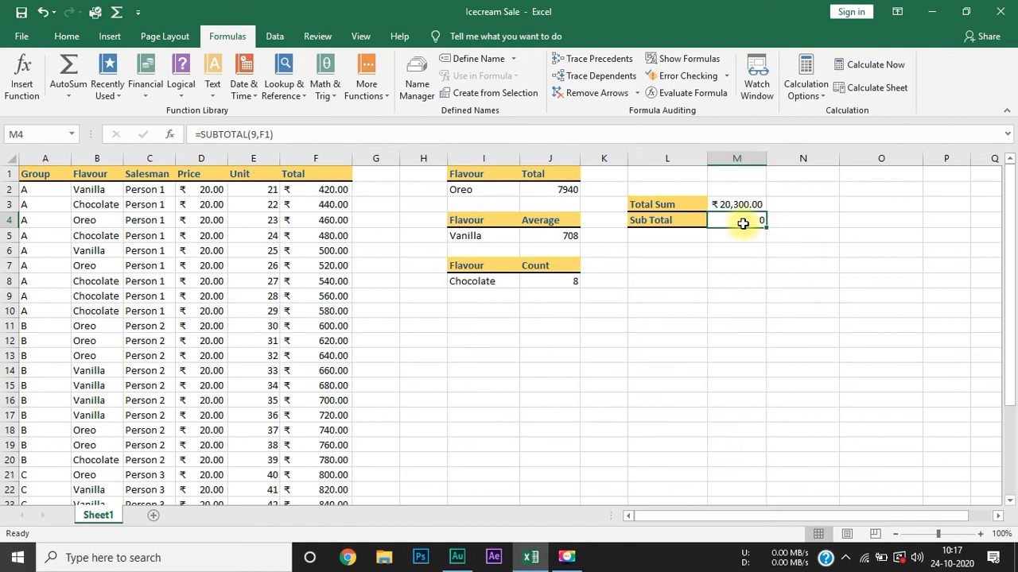
{"action": "key", "text": "ctrl+z"}
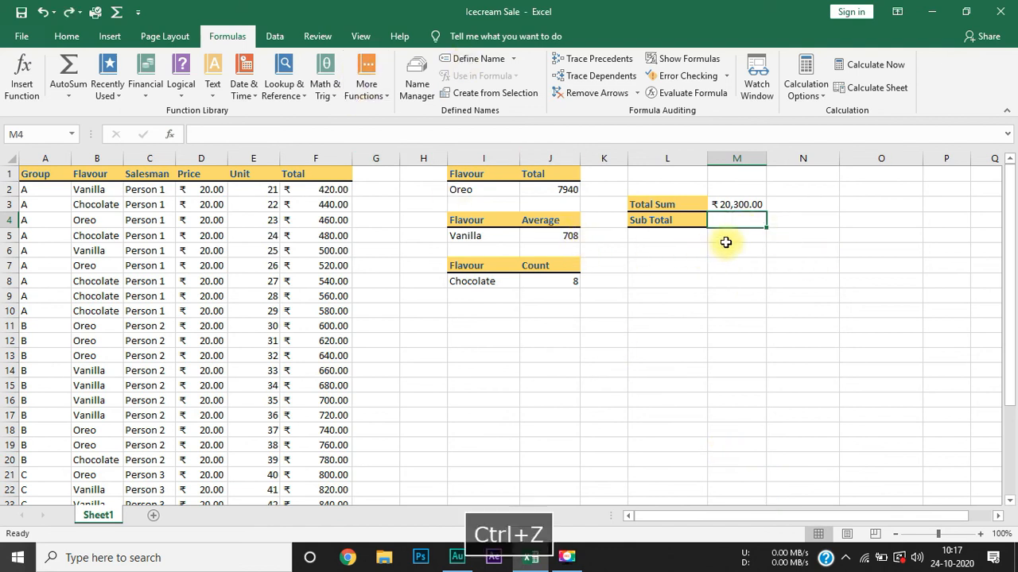
Step: Insert the SUBTOTAL function into M4 with function number 9 and the Total values F2:F30 as its reference
{"action": "left_click", "coordinate": [22, 80]}
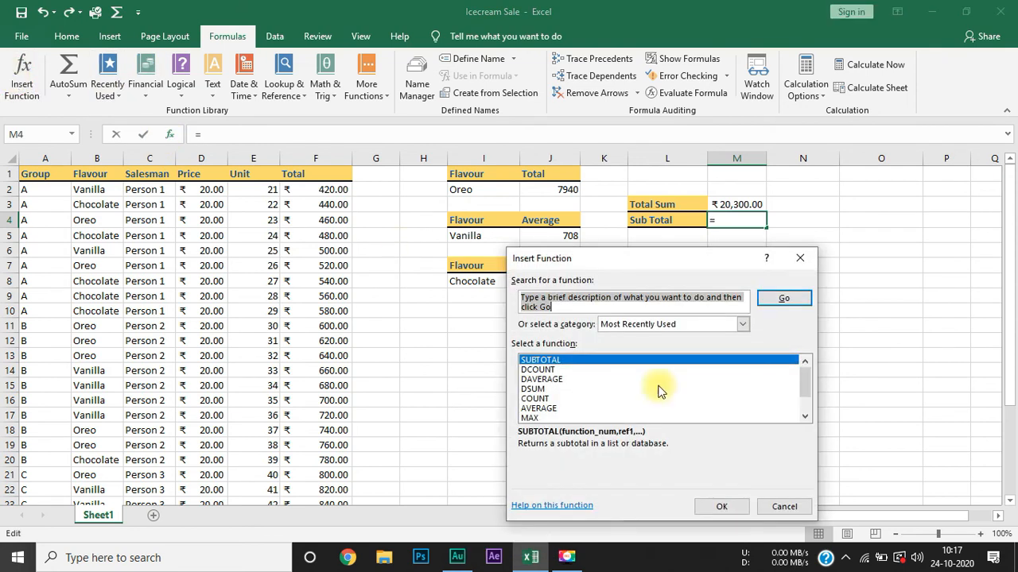
{"action": "double_click", "coordinate": [539, 360]}
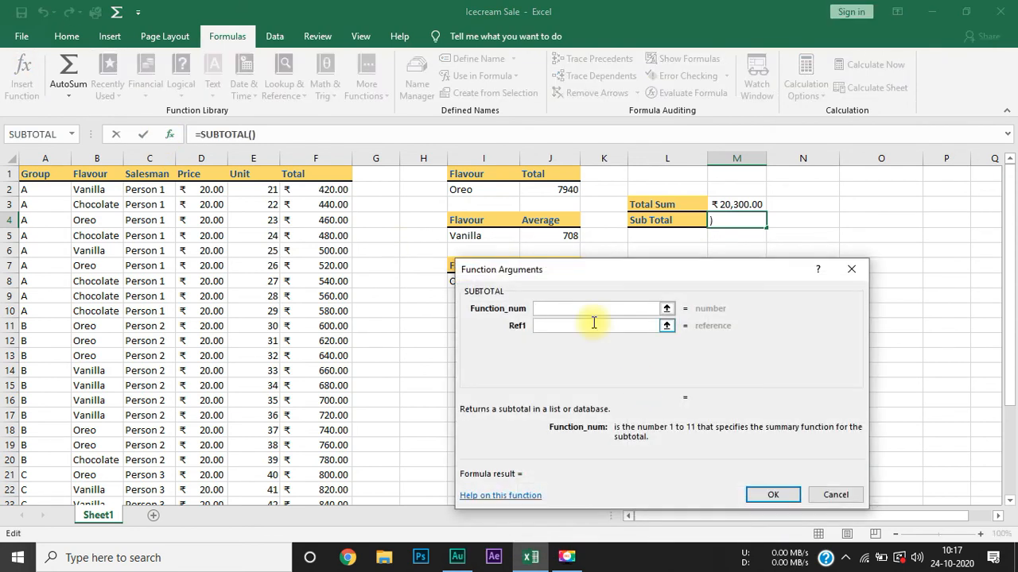
{"action": "type", "text": "9"}
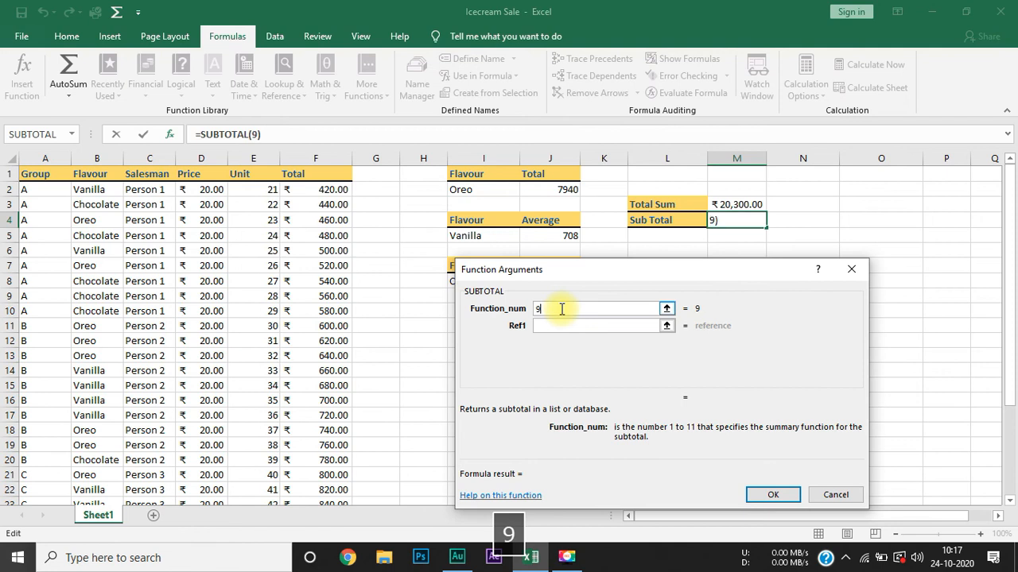
{"action": "left_click", "coordinate": [551, 325]}
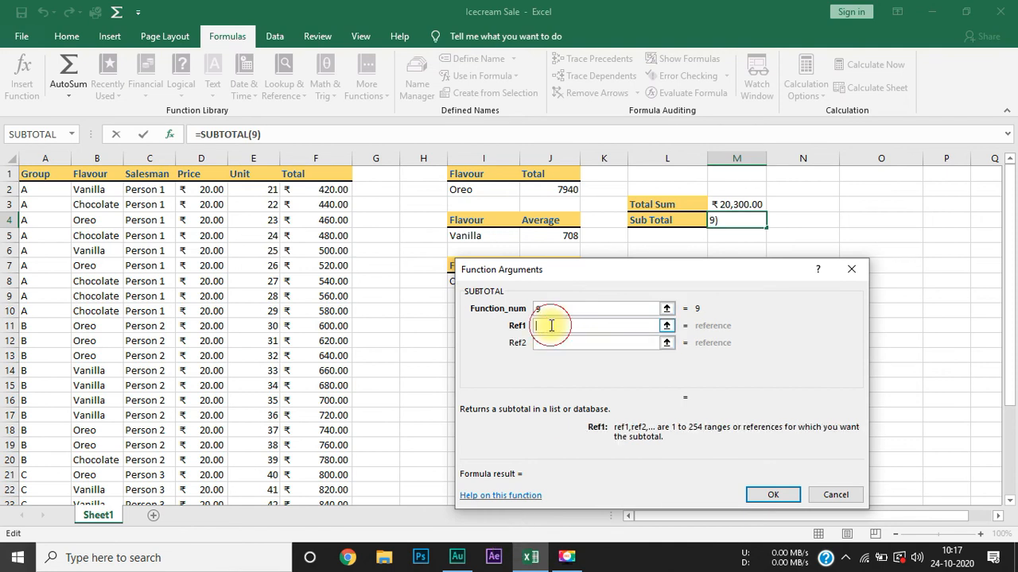
{"action": "left_click", "coordinate": [331, 190]}
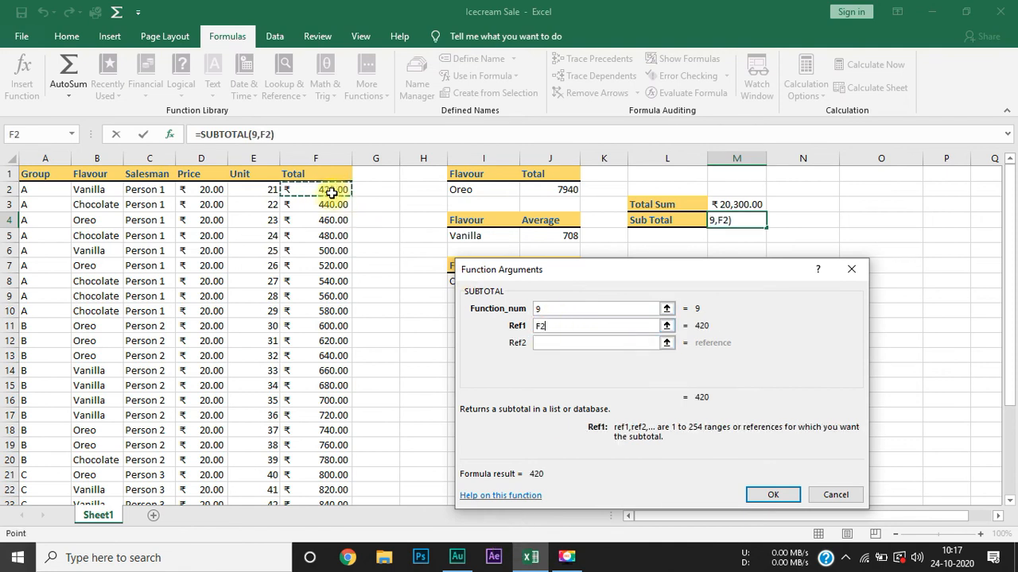
{"action": "key", "text": "ctrl+shift+Down"}
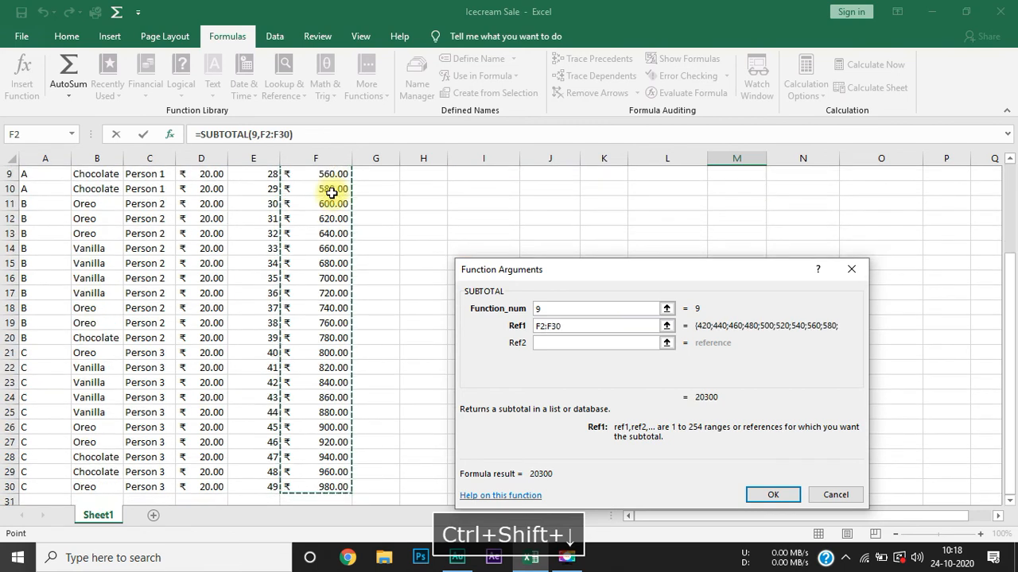
{"action": "left_click", "coordinate": [781, 495]}
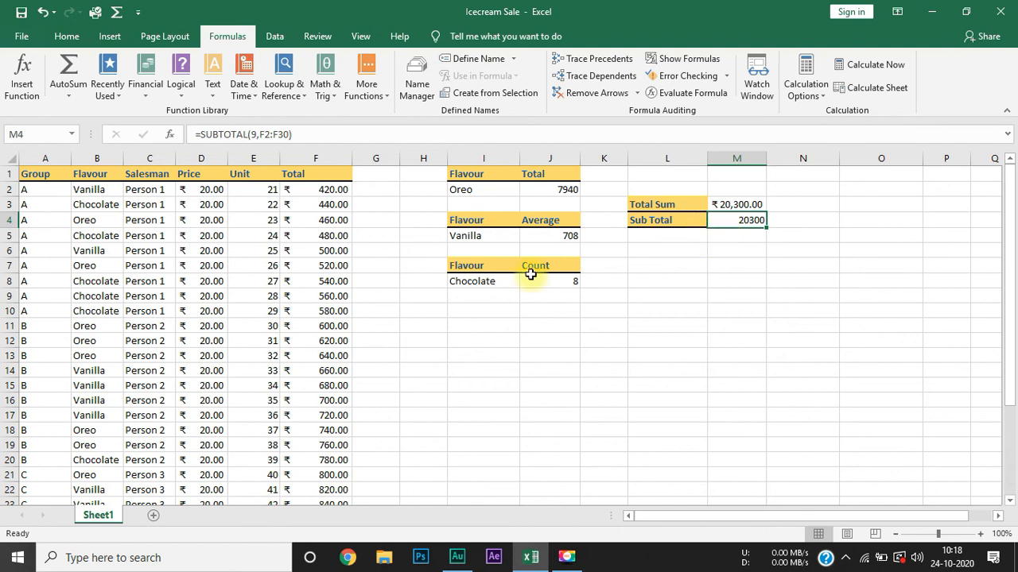
Step: Turn on filtering for the ice cream sales table and filter the Group column to show only group A
{"action": "left_click", "coordinate": [260, 292]}
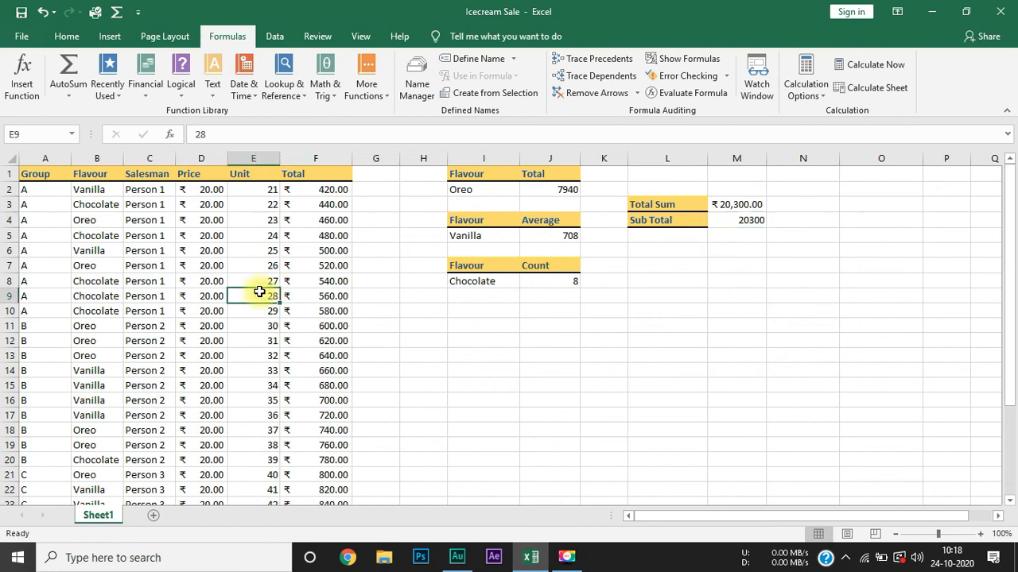
{"action": "left_click", "coordinate": [275, 40]}
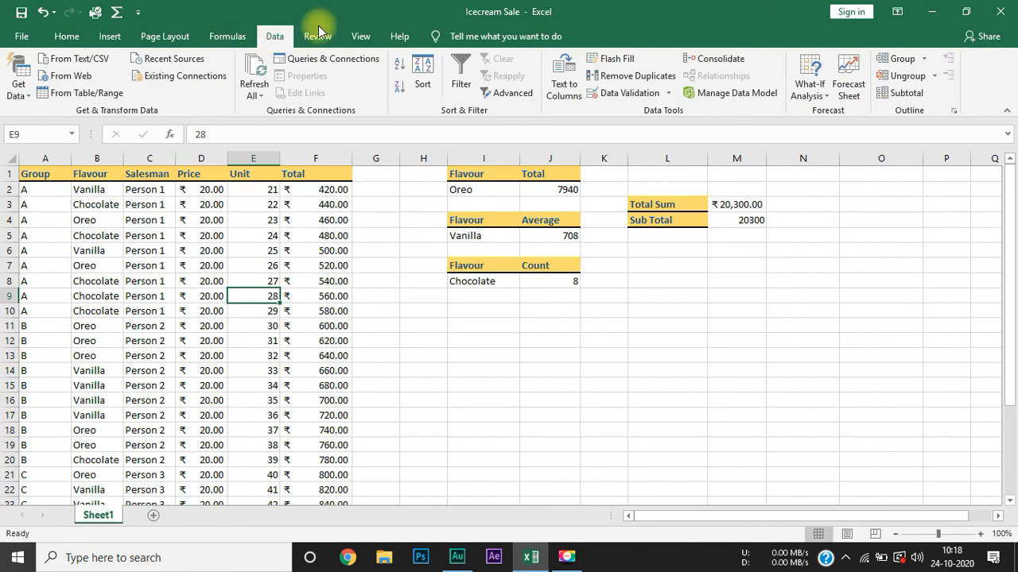
{"action": "left_click", "coordinate": [464, 74]}
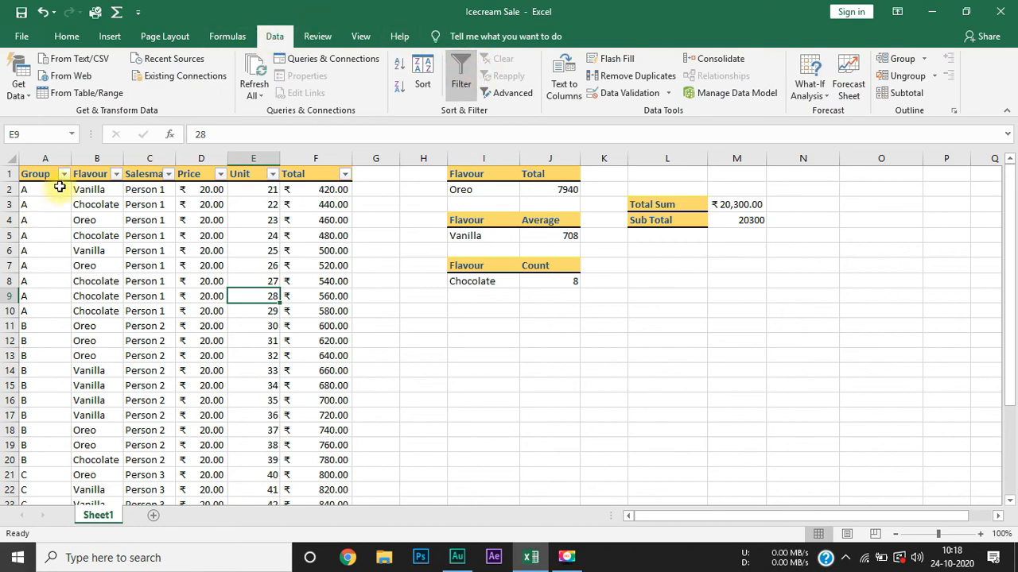
{"action": "left_click", "coordinate": [63, 173]}
{"action": "left_click", "coordinate": [45, 319]}
{"action": "left_click", "coordinate": [44, 332]}
{"action": "left_click", "coordinate": [106, 460]}
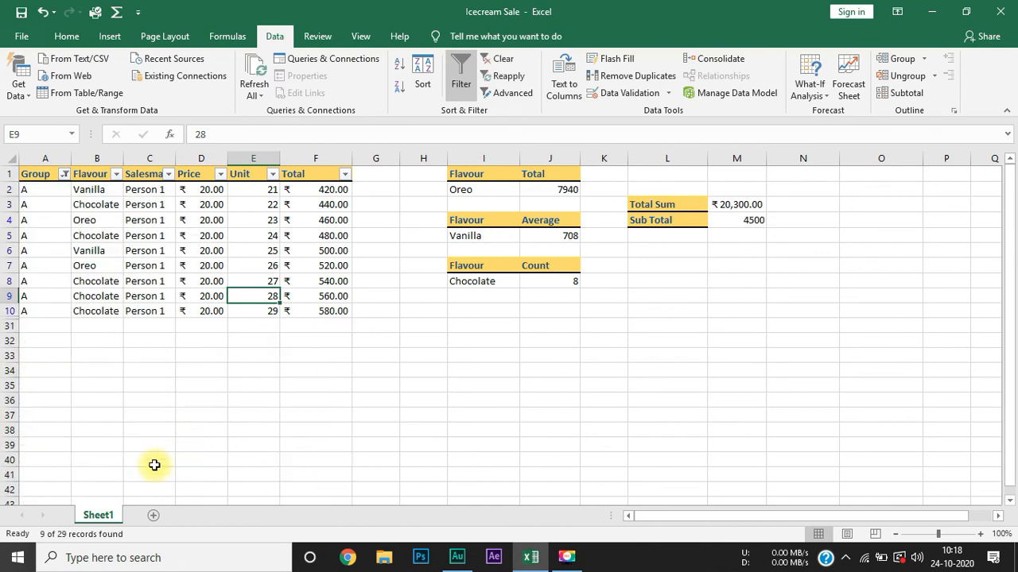